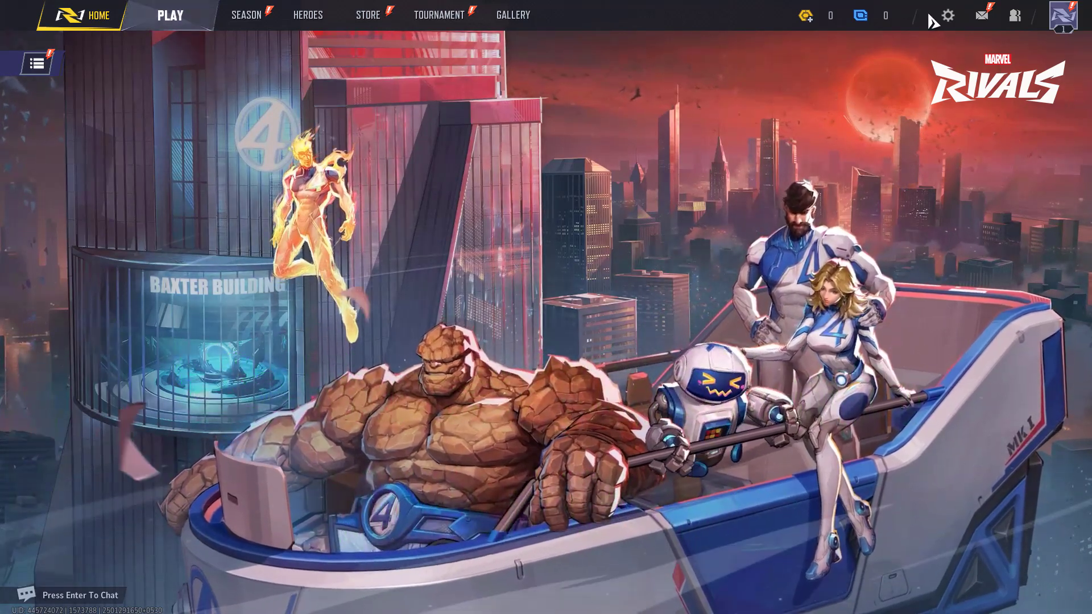
# Step: In the game's Audio settings, keep Microphone (Realtek(R) Audio) as the voice chat input device
pyautogui.click(948, 17)
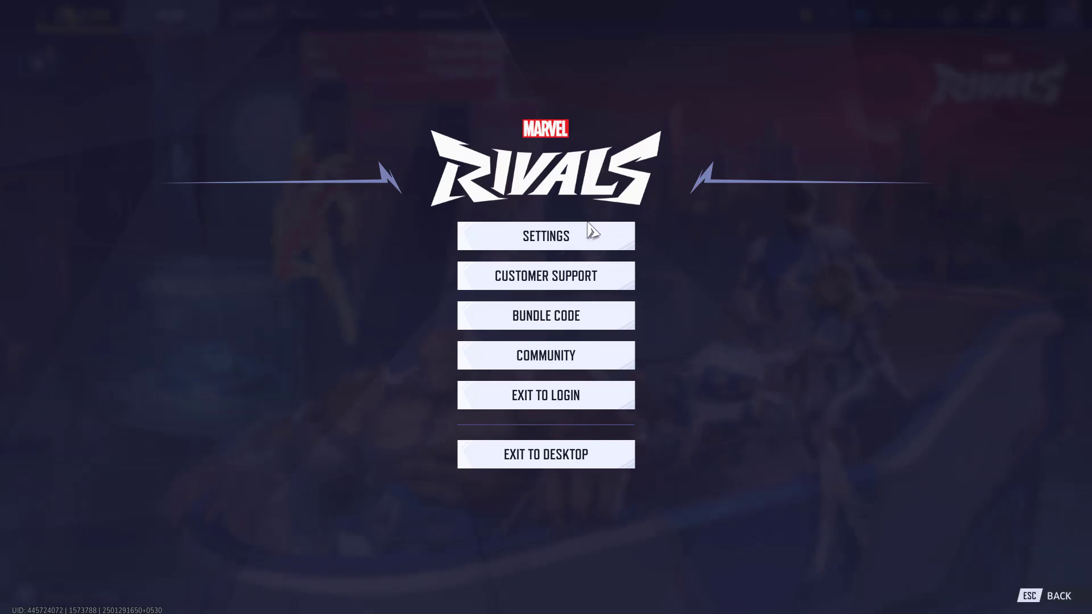
pyautogui.click(555, 239)
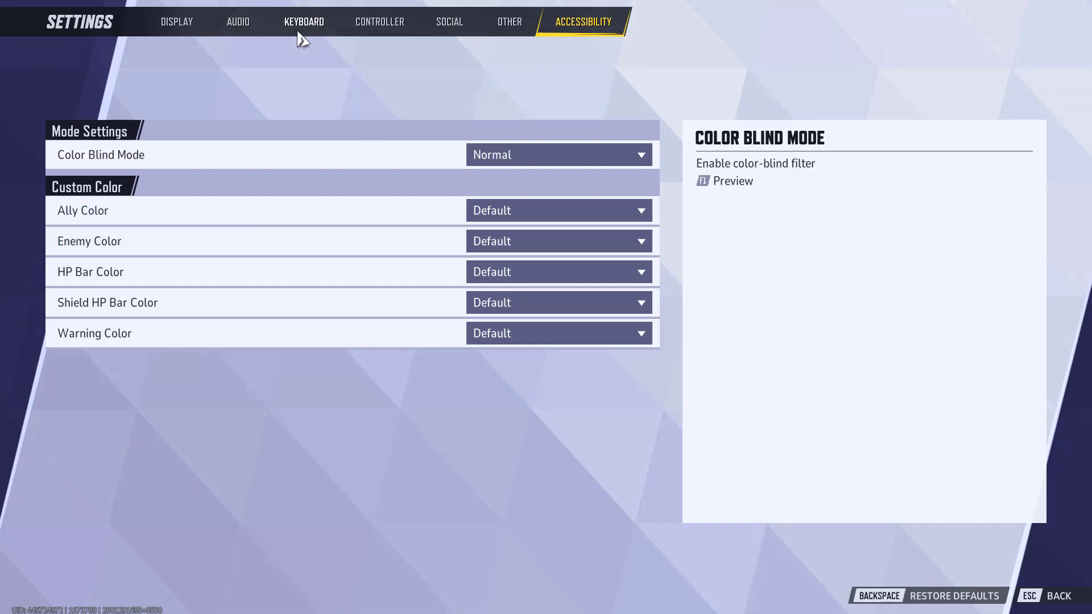
pyautogui.click(244, 28)
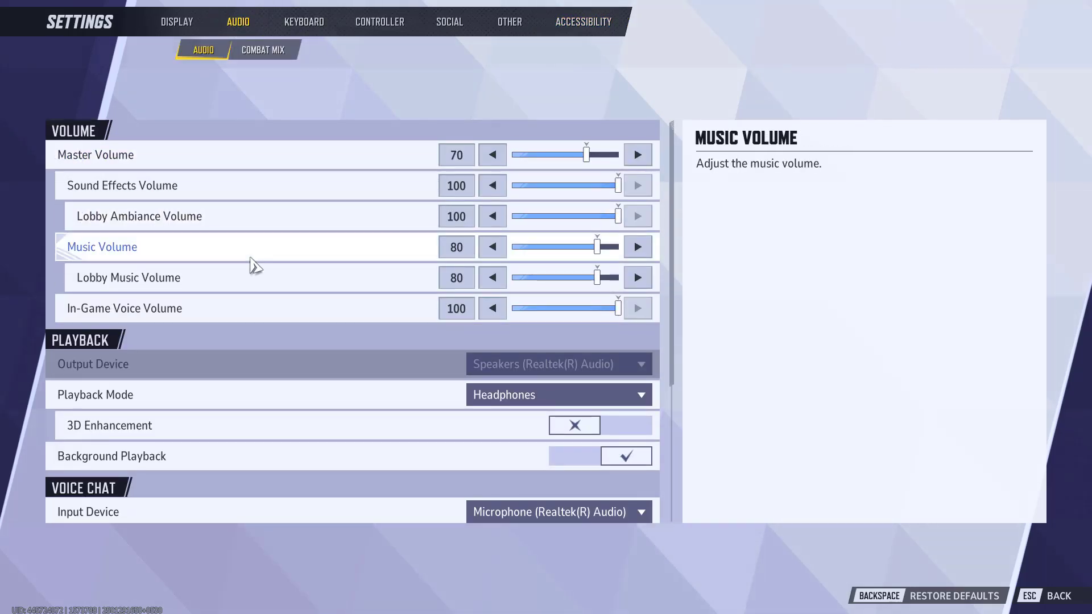
pyautogui.scroll(-6, 252, 265)
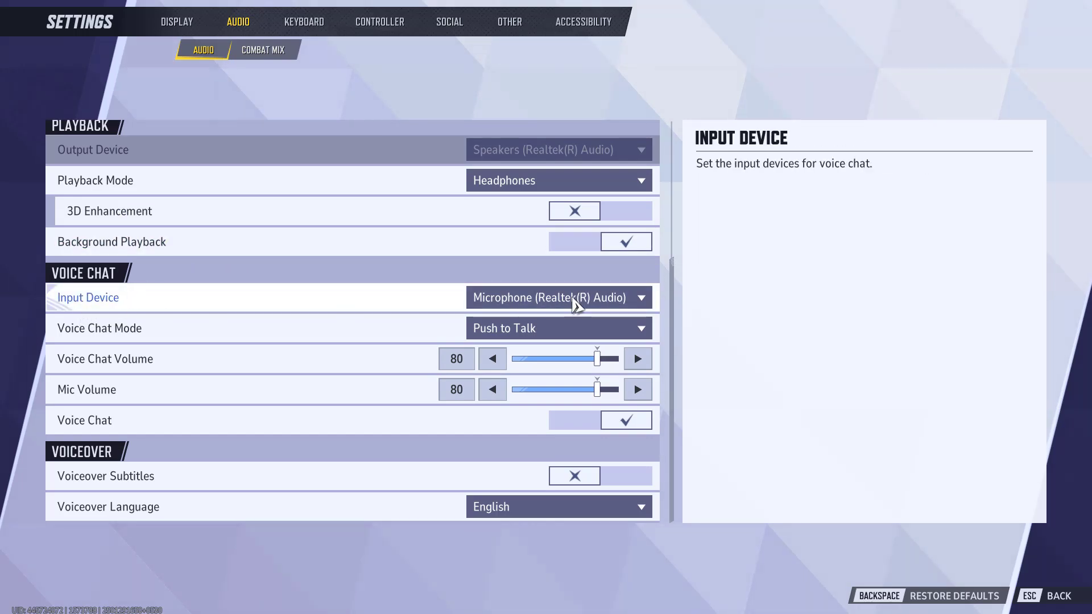
pyautogui.click(576, 305)
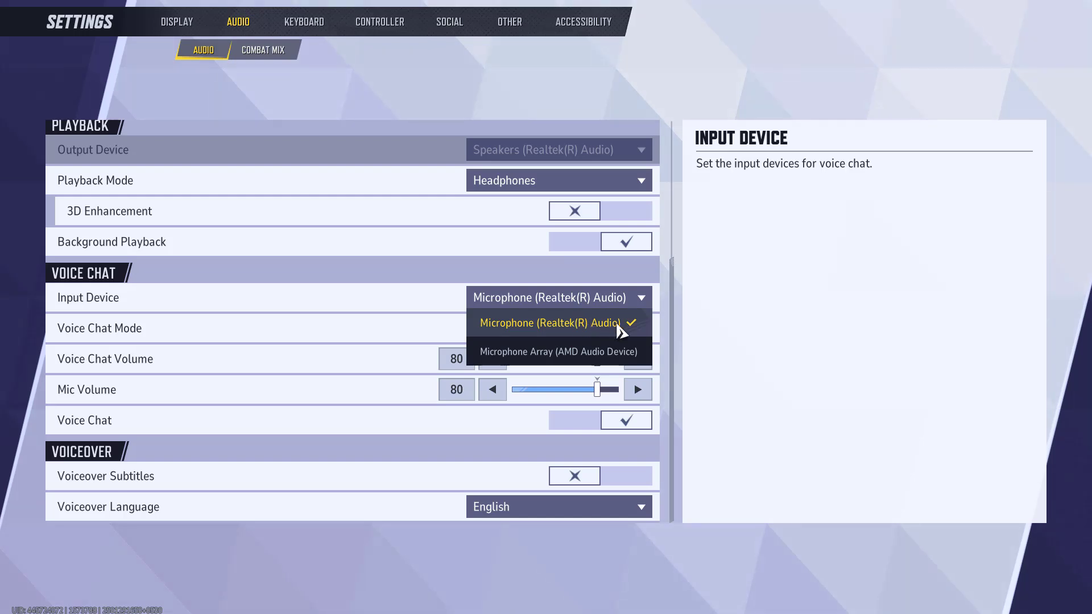
pyautogui.click(619, 329)
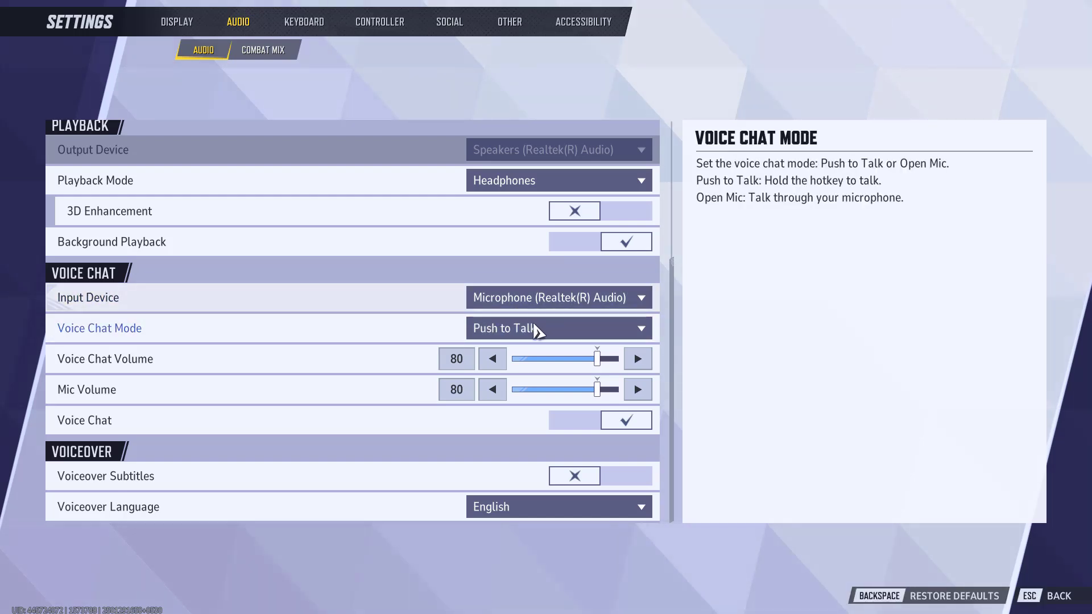
# Step: Keep Push to Talk as the voice chat mode and exit the game to the desktop
pyautogui.click(535, 328)
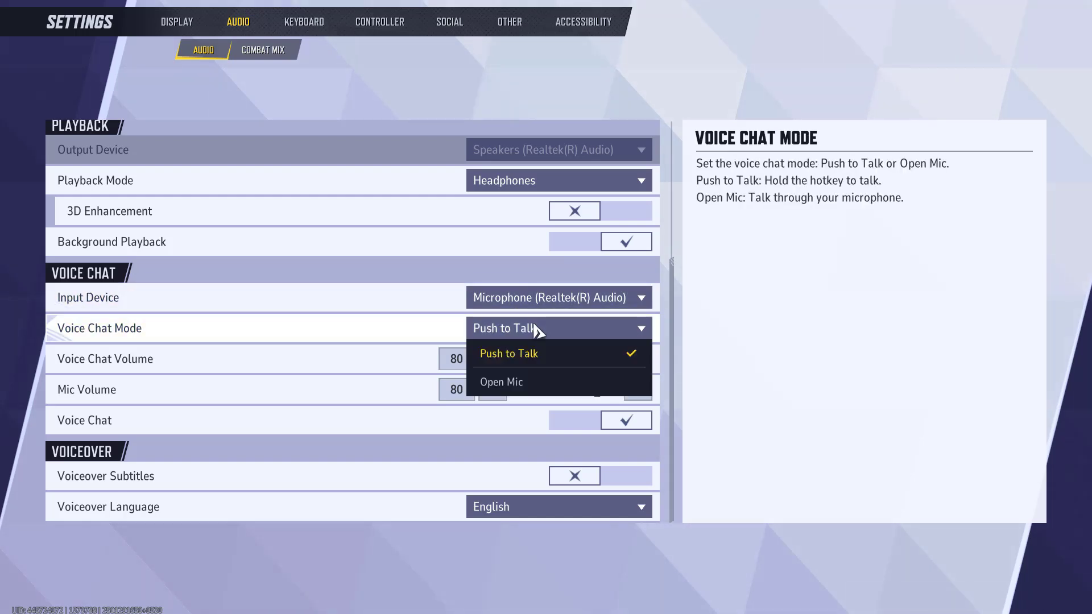
pyautogui.click(562, 353)
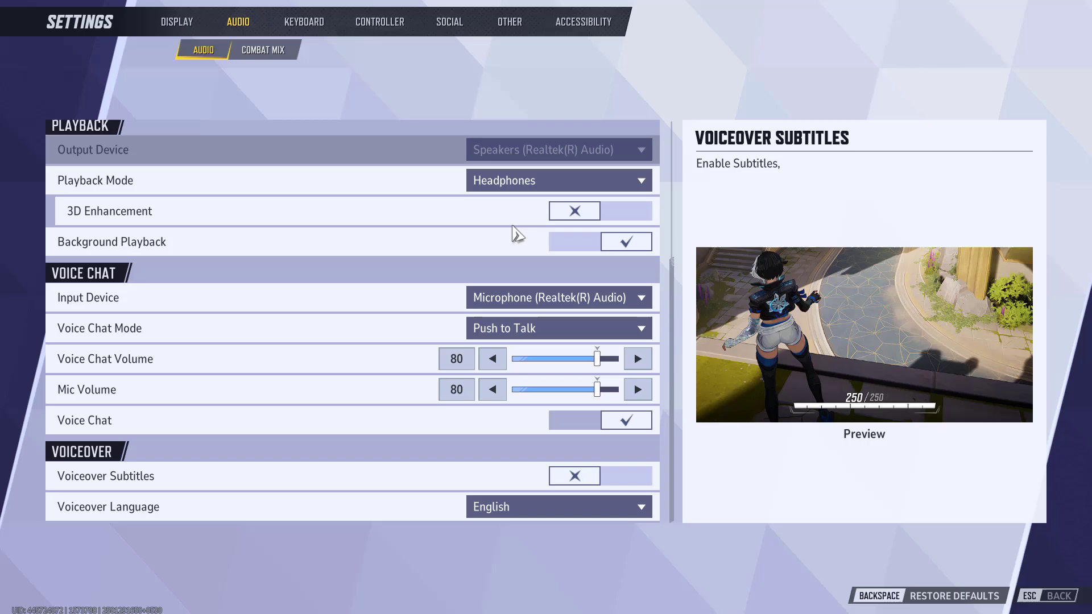
pyautogui.press('Escape')
pyautogui.press('Escape')
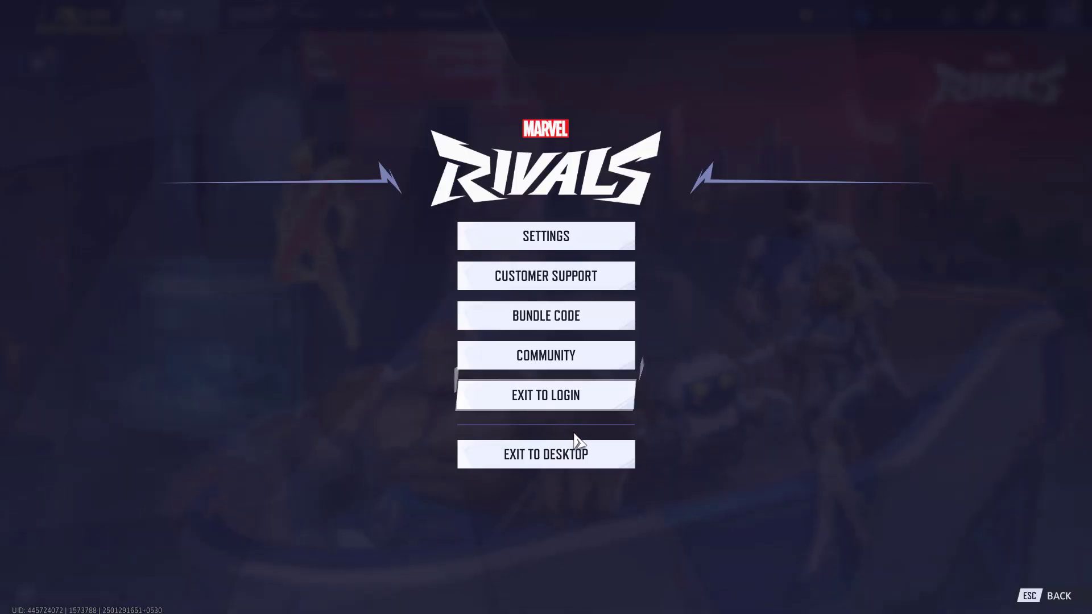
pyautogui.click(579, 453)
# Step: Confirm the exit to desktop and open Control Panel through a Start search for 'control'
pyautogui.click(463, 405)
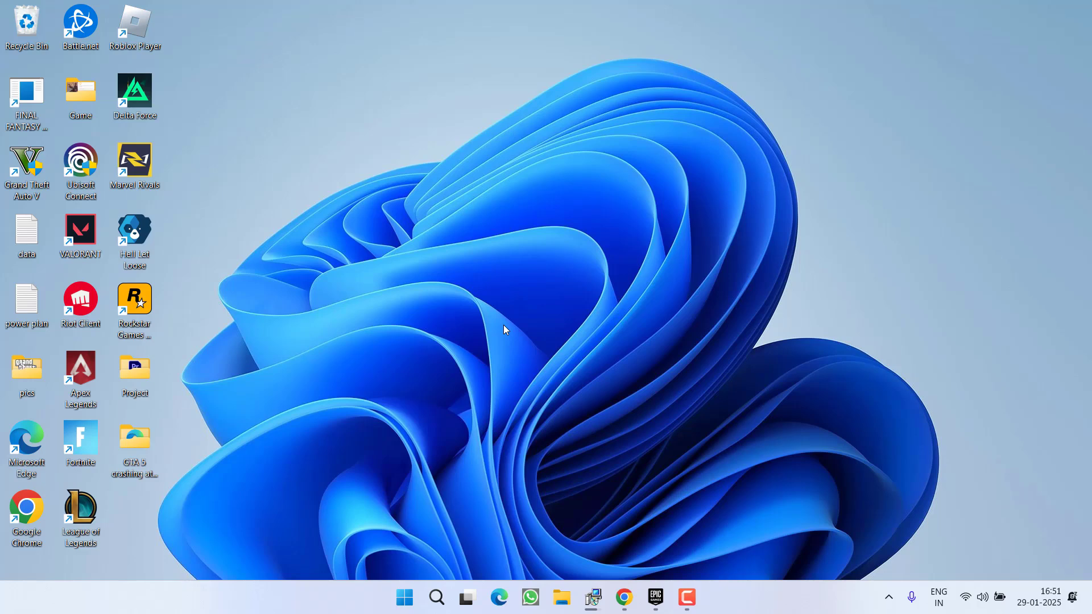
pyautogui.press('super')
pyautogui.write('ontrol')
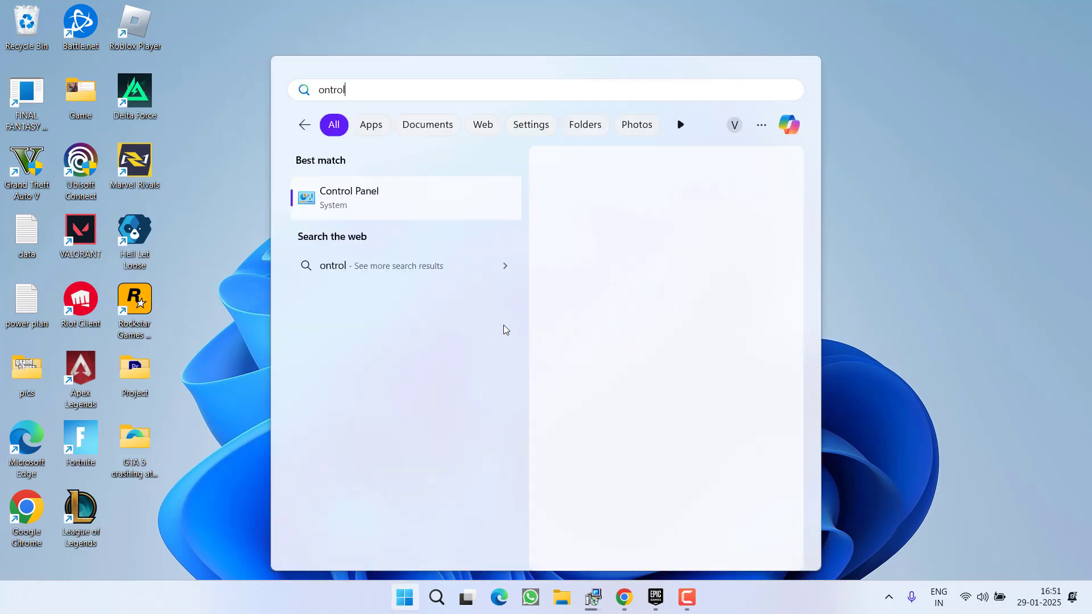
pyautogui.press('Home')
pyautogui.write('c')
pyautogui.press('Escape')
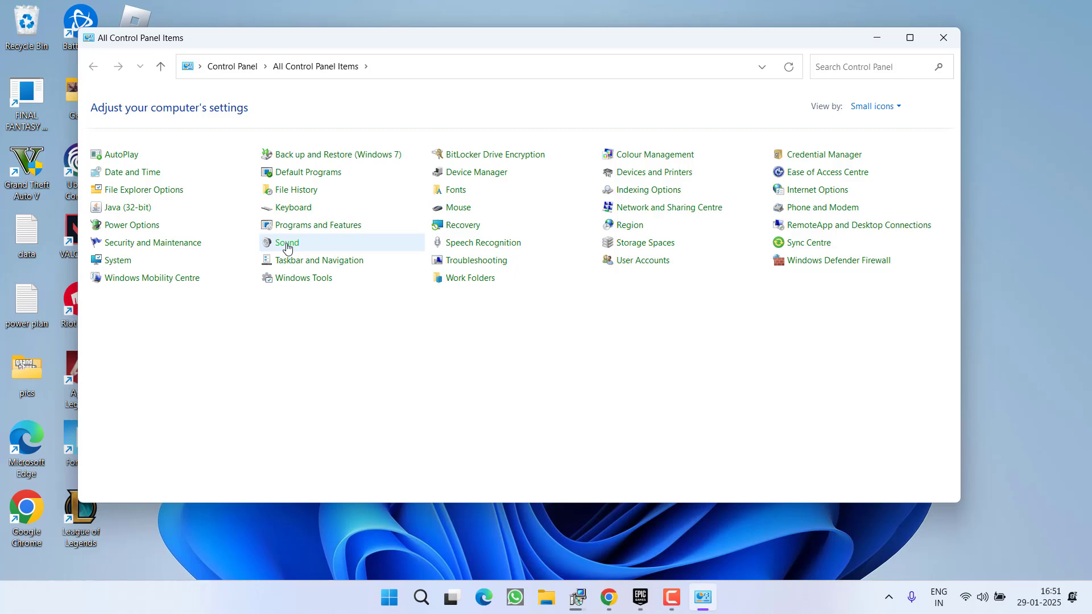
# Step: Open Sound's recording devices and inspect the Microphone Array's options without changing them
pyautogui.click(287, 244)
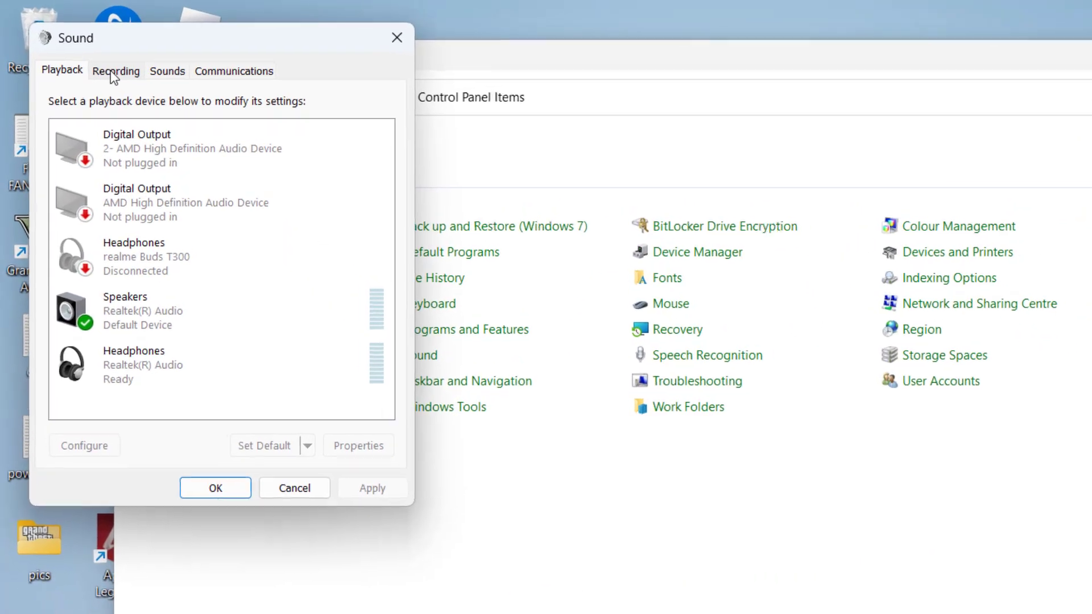
pyautogui.click(76, 48)
pyautogui.click(116, 176)
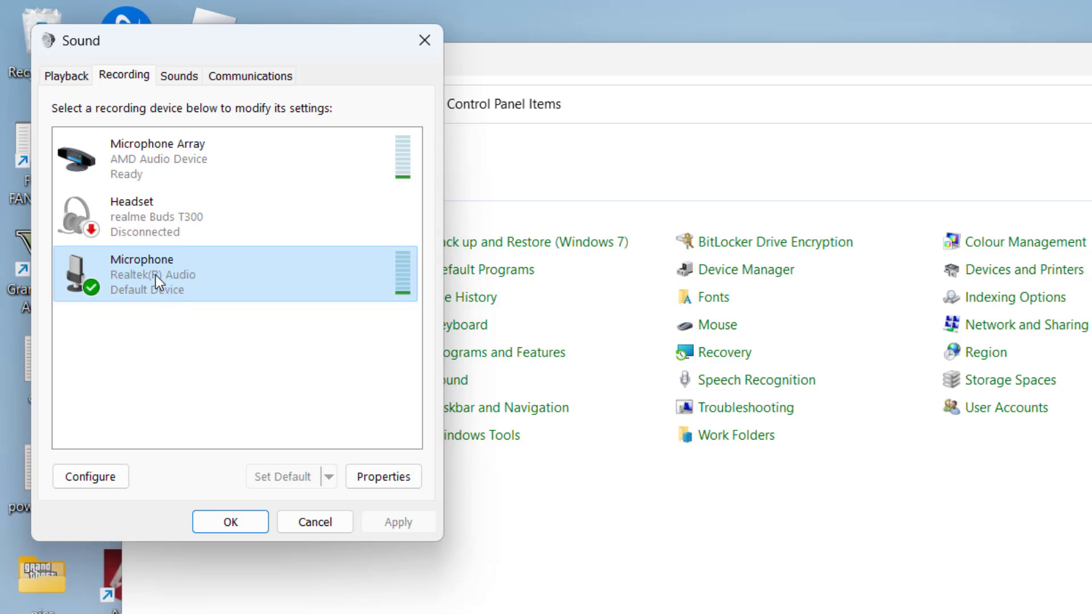
pyautogui.click(128, 151)
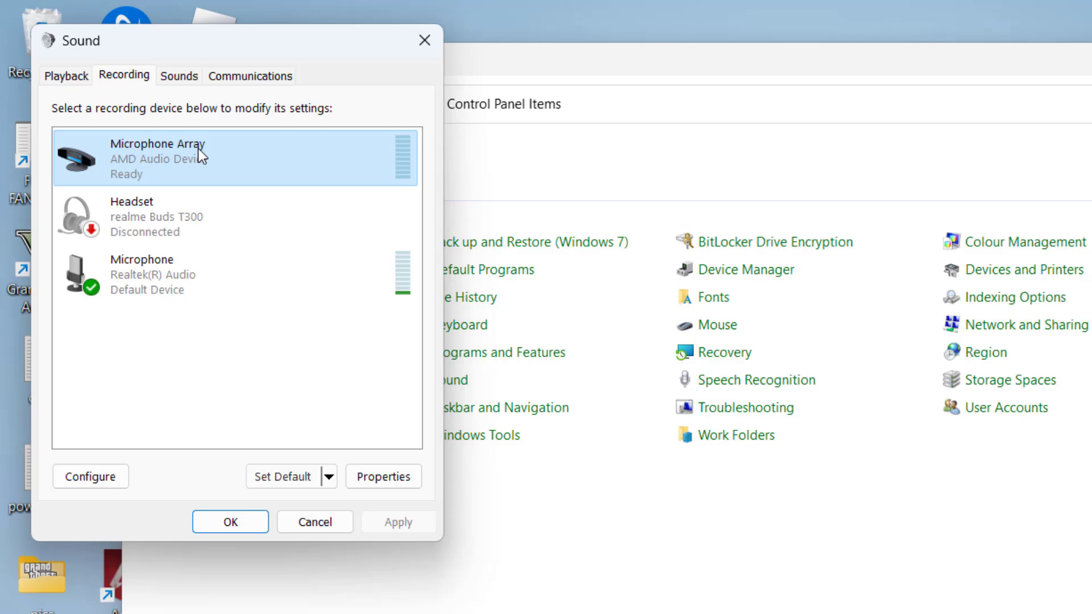
pyautogui.rightClick(165, 149)
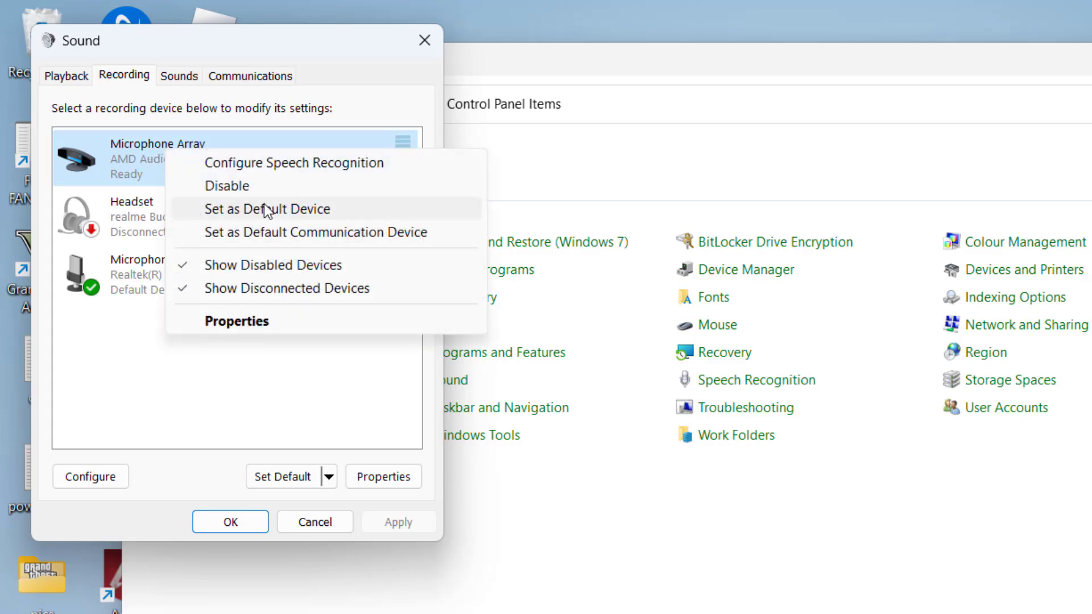
pyautogui.click(117, 390)
# Step: Confirm the Realtek Microphone stays the default recording device, then close Sound and Control Panel
pyautogui.click(165, 272)
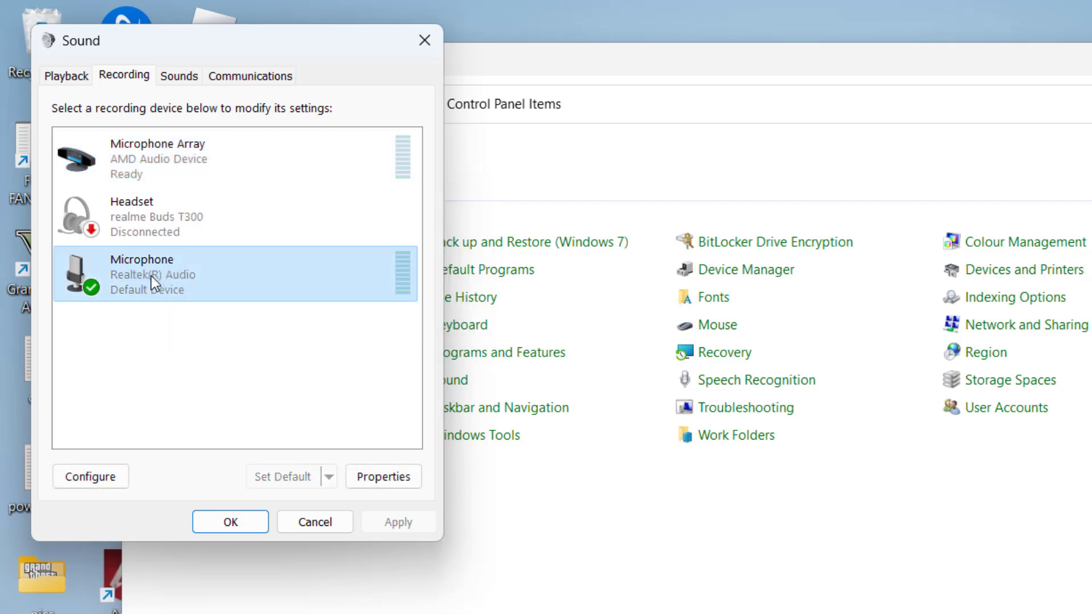
pyautogui.rightClick(151, 275)
pyautogui.click(104, 332)
pyautogui.click(132, 274)
pyautogui.click(245, 521)
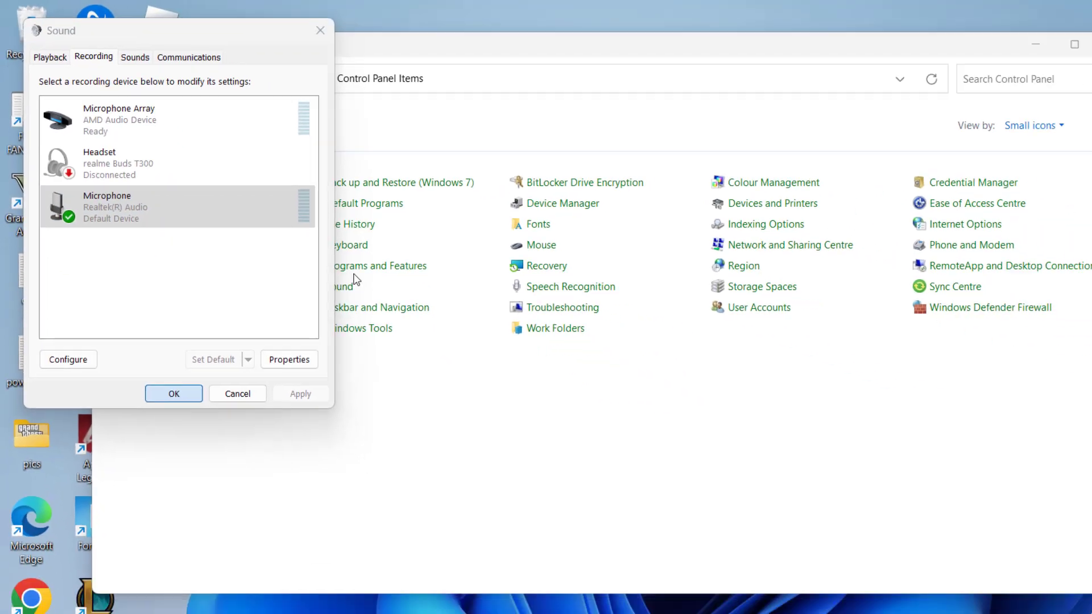
pyautogui.click(943, 40)
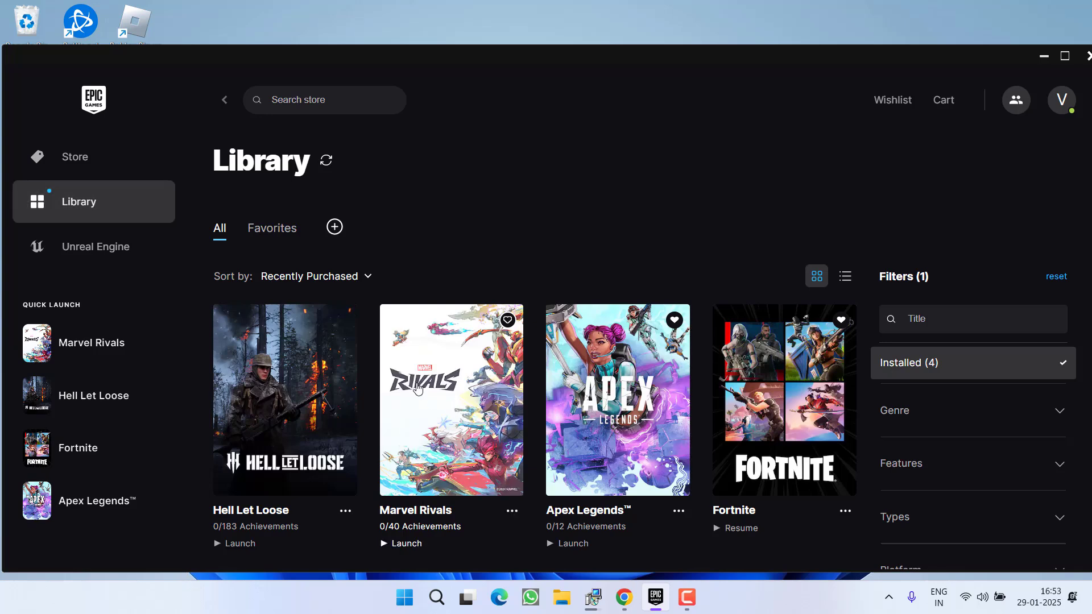
# Step: Launch Marvel Rivals from the Epic Games Library
pyautogui.click(433, 360)
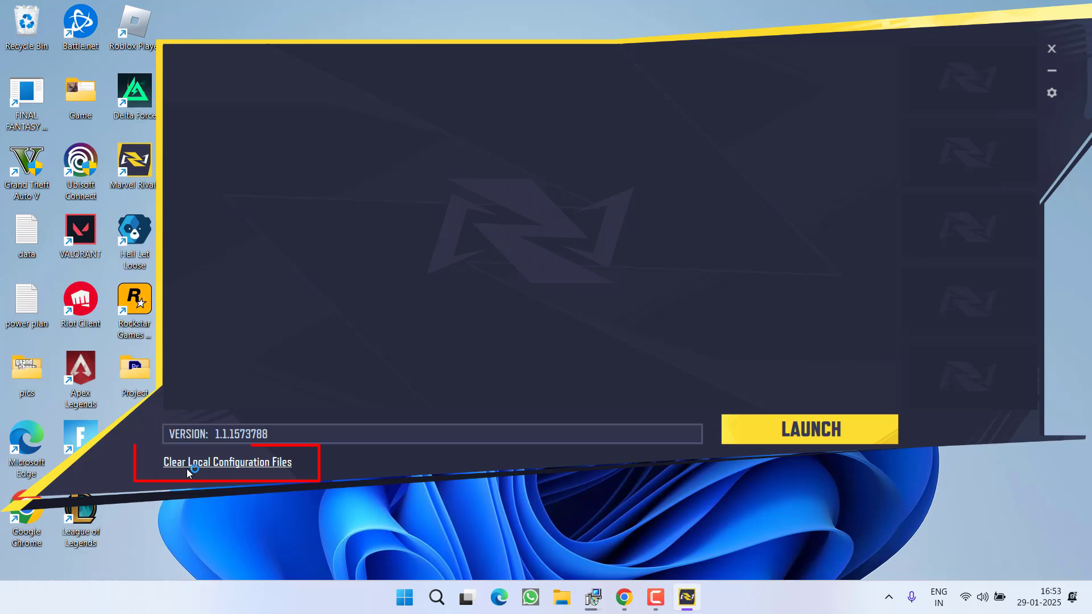
# Step: Clear Marvel Rivals' local configuration files and close its launcher with Alt+F4
pyautogui.click(263, 462)
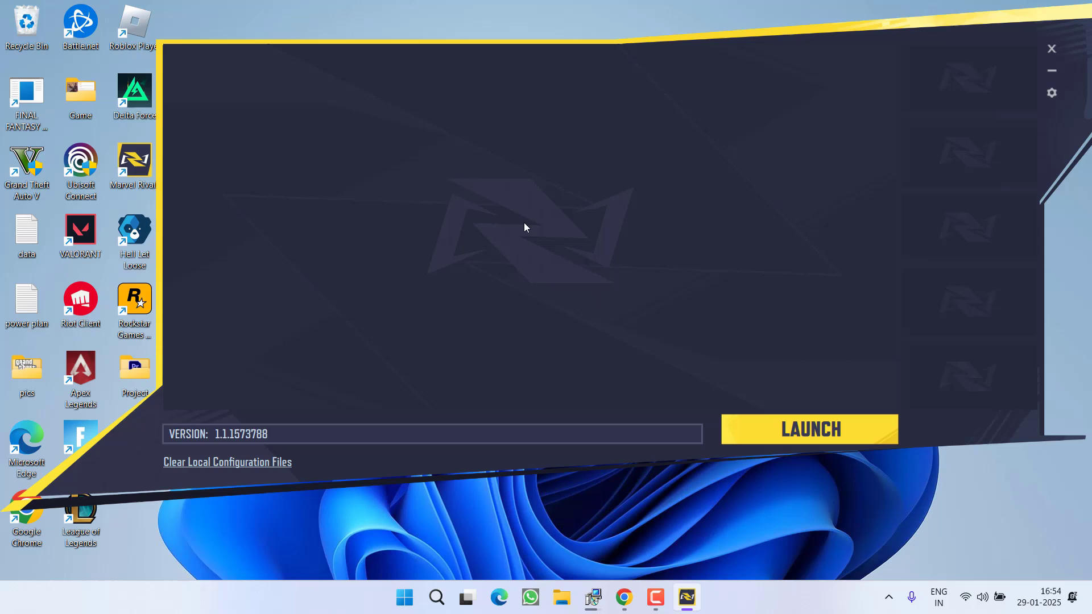
pyautogui.hotkey('alt', 'F4')
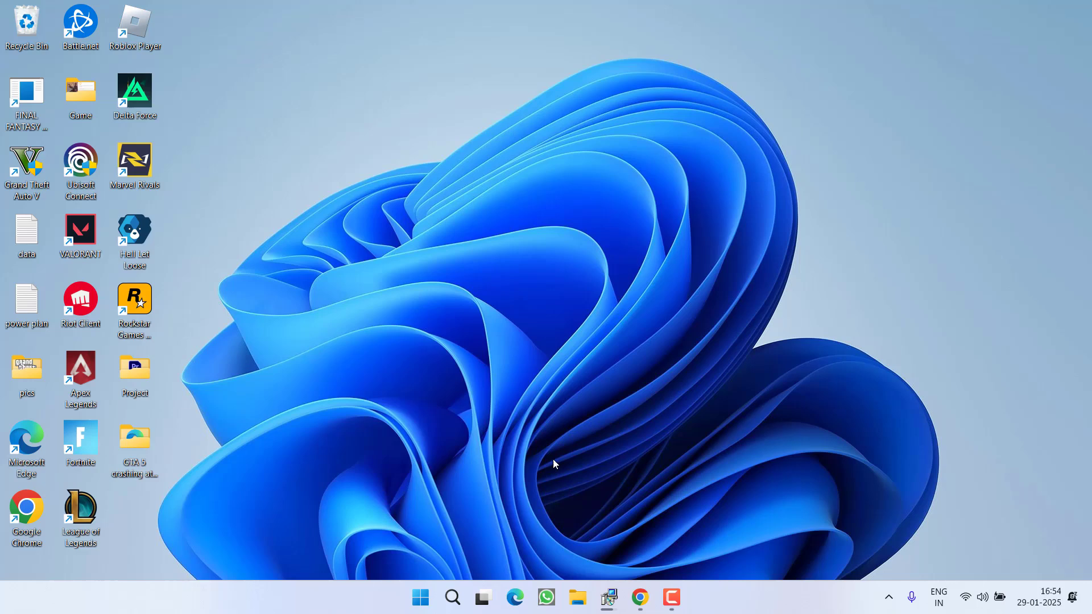
# Step: In Chrome's Pi-hole 'How do I whitelist' thread, highlight the sentence about the dashboard Whitelist
pyautogui.click(641, 597)
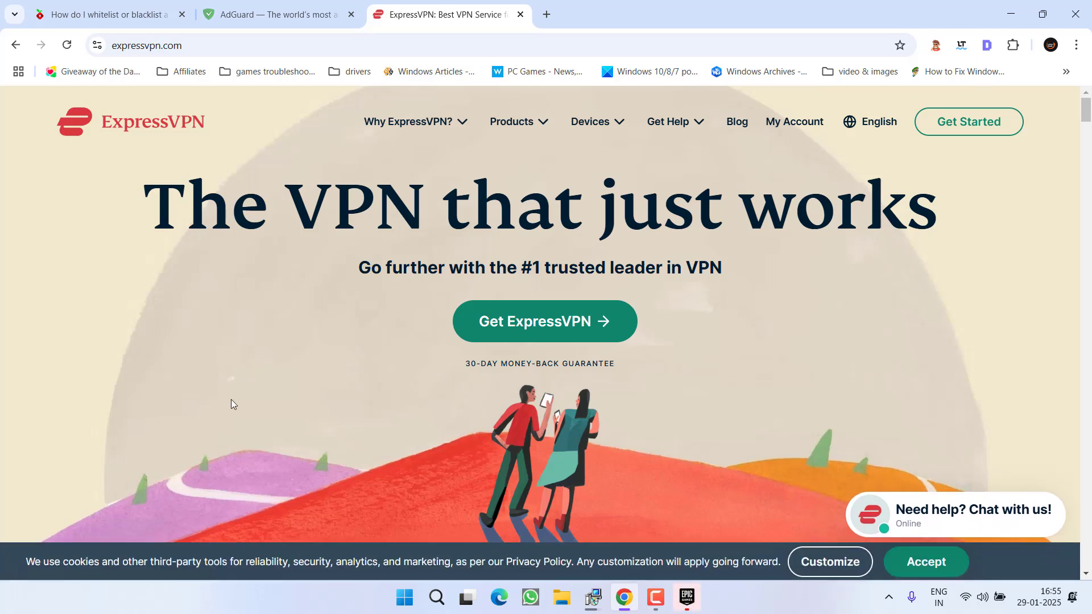
pyautogui.hotkey('ctrl', 'Tab')
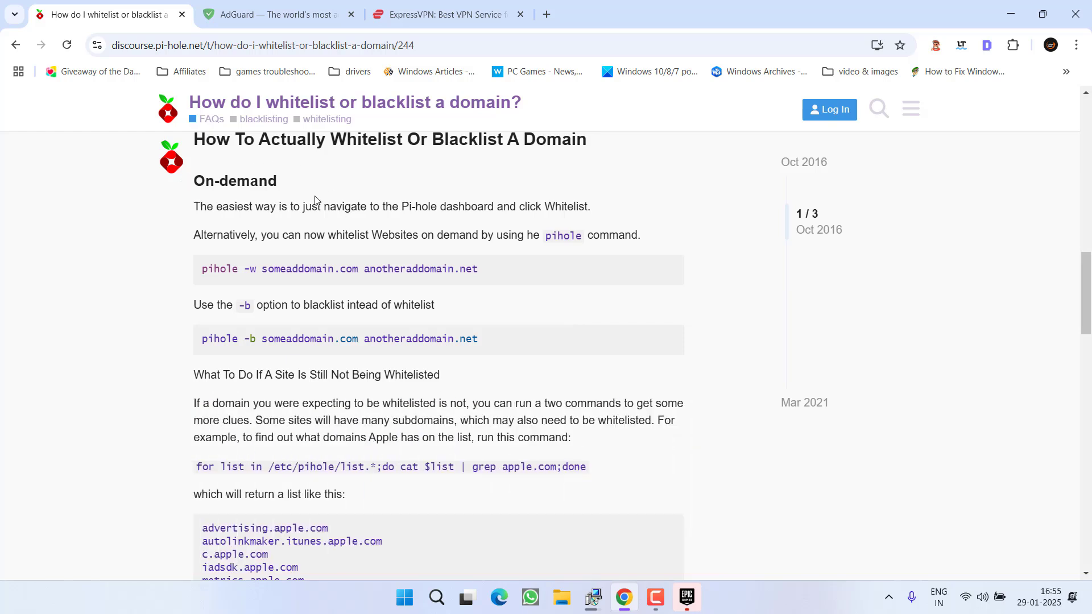
pyautogui.moveTo(382, 202); pyautogui.dragTo(602, 205)
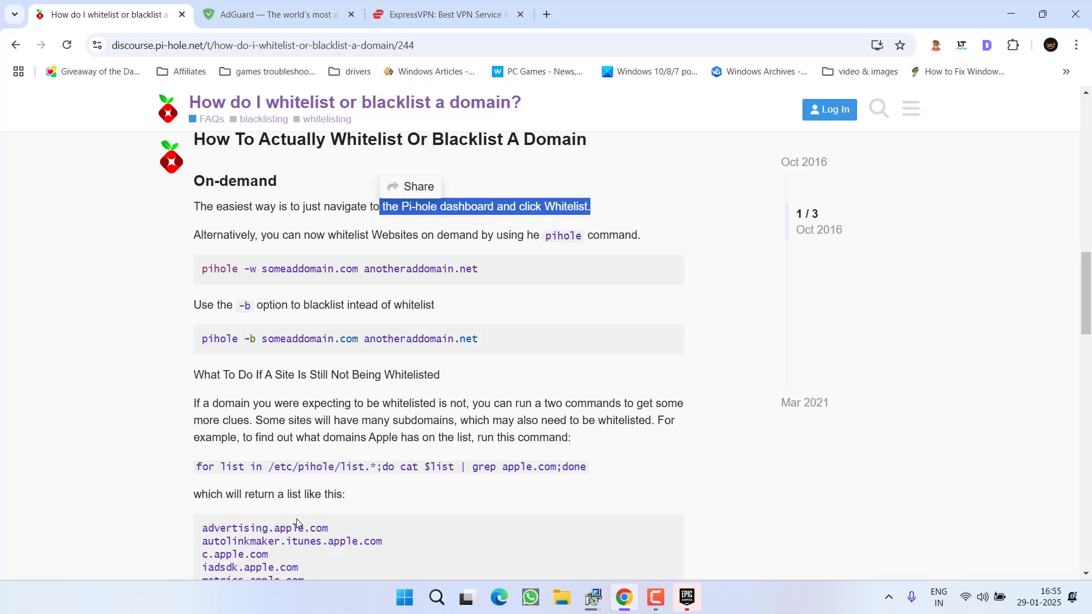
# Step: Browse the AdGuard, ExpressVPN and Pi-hole tabs, ending on AdGuard's product list
pyautogui.click(259, 7)
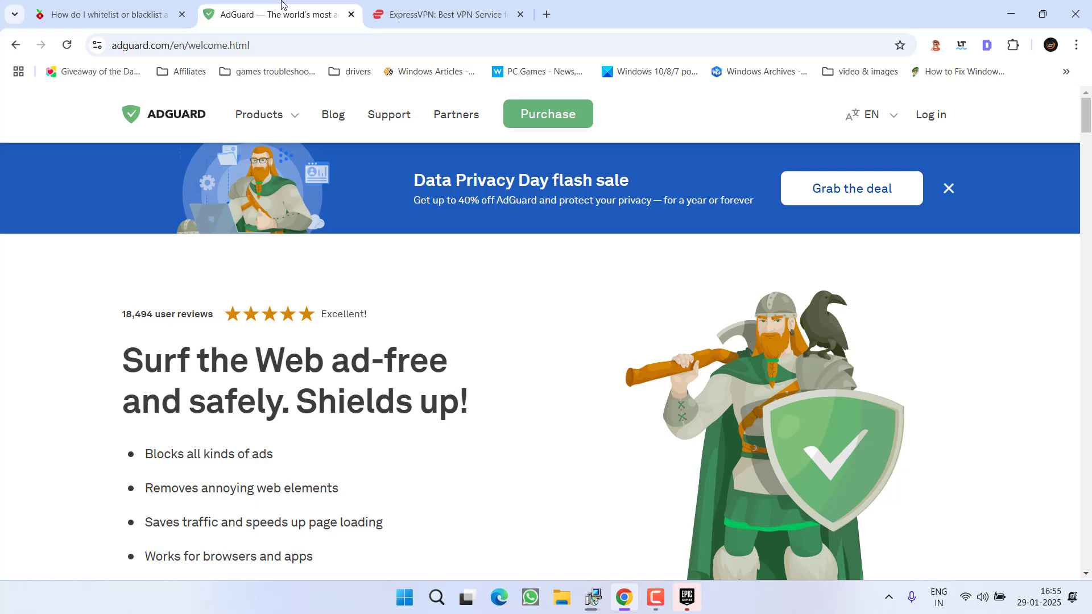
pyautogui.click(269, 126)
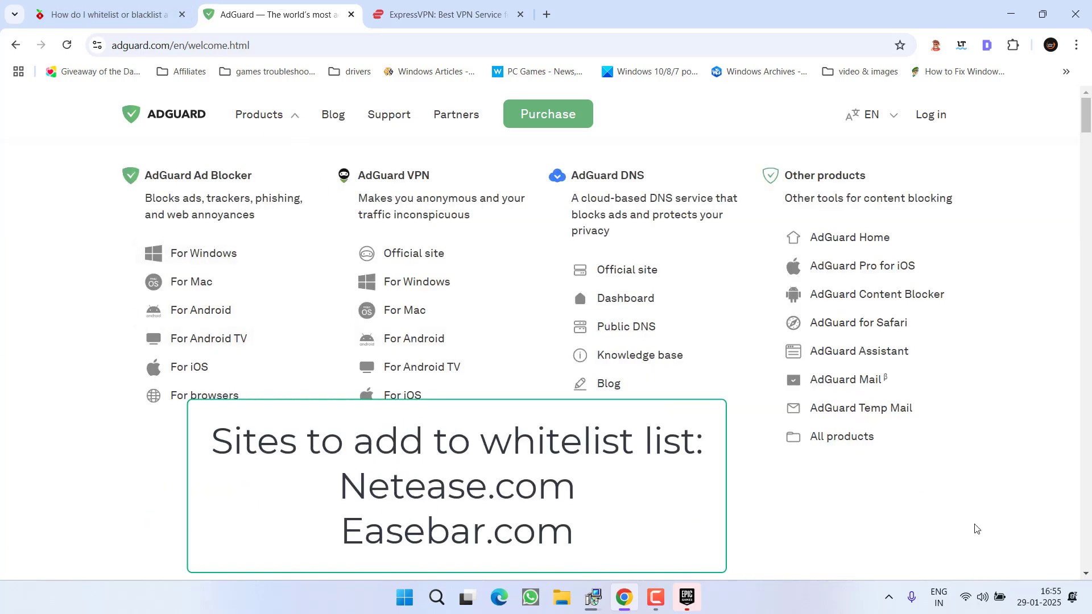
pyautogui.click(405, 12)
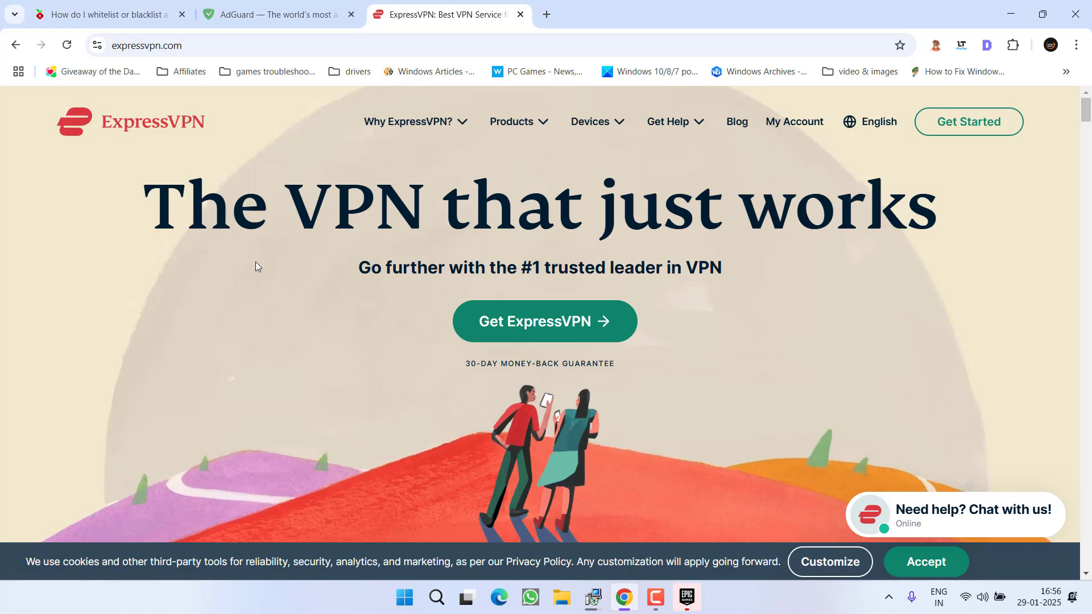
pyautogui.click(250, 10)
pyautogui.click(116, 2)
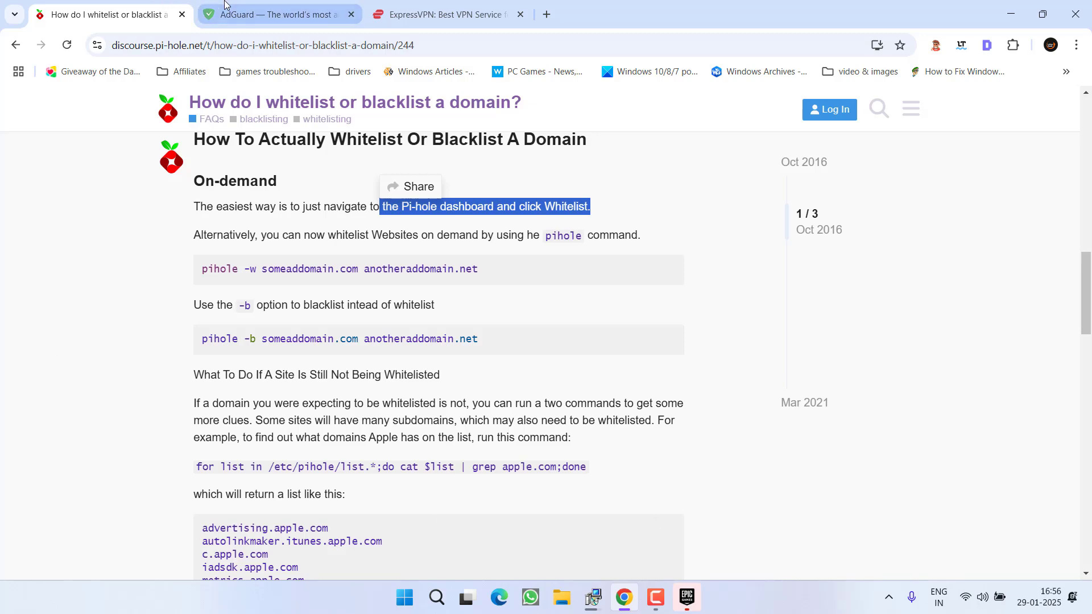
pyautogui.click(268, 14)
pyautogui.moveTo(267, 114)
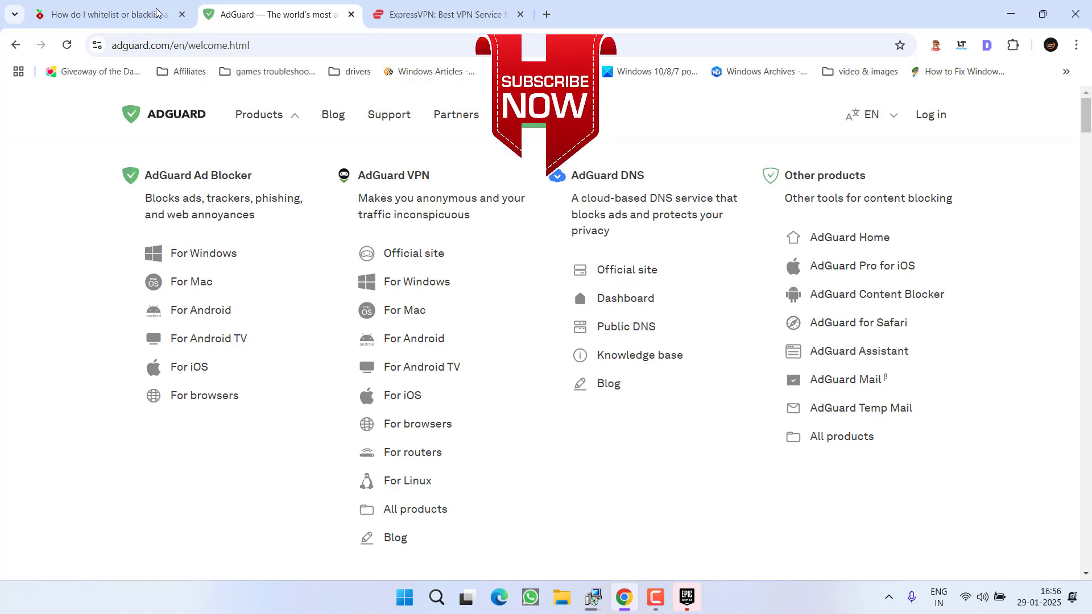
# Step: Look at the Pi-hole whitelist guide again, then go back to the AdGuard page
pyautogui.click(117, 5)
pyautogui.click(244, 3)
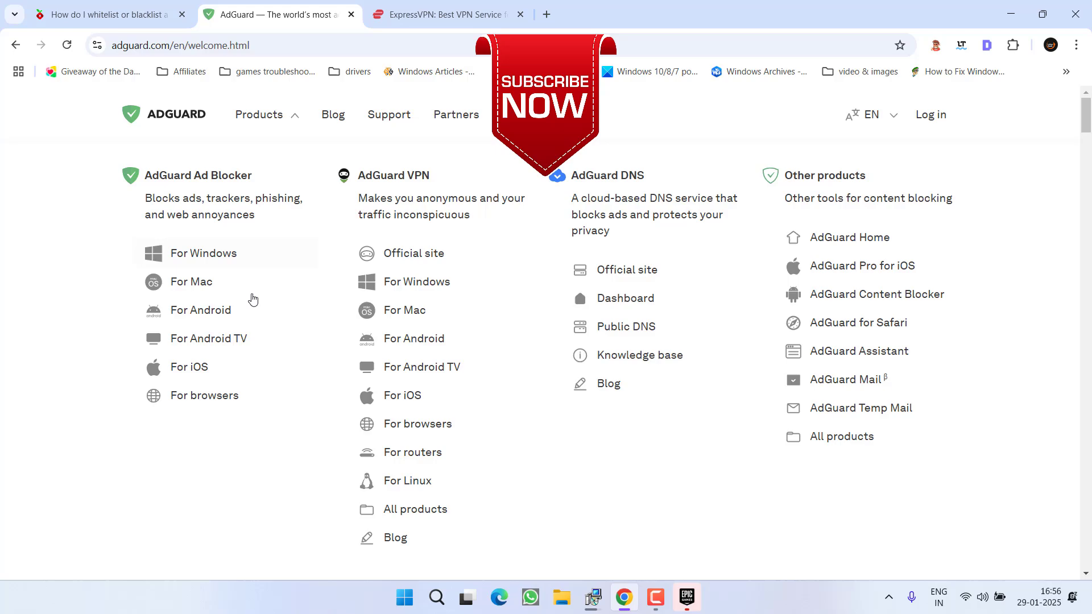